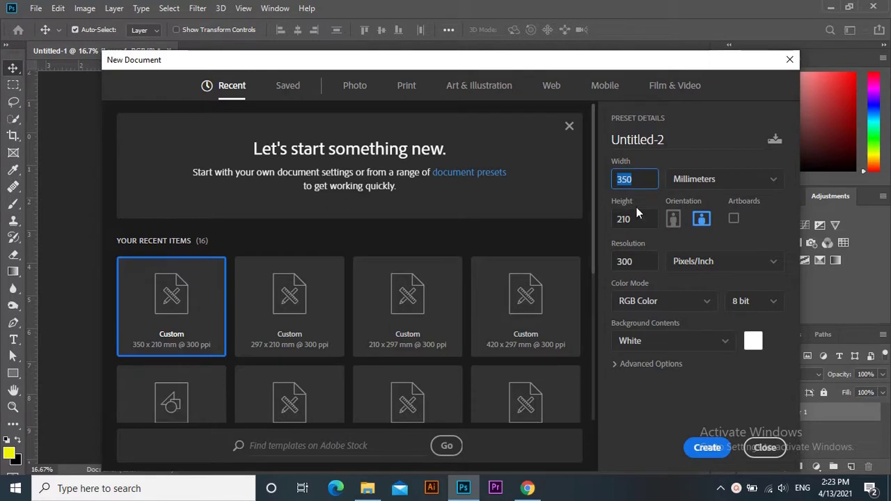
Create a new 350 x 210 mm landscape document at 300 pixels/inch in RGB Color with a white background.
left_click(630, 220)
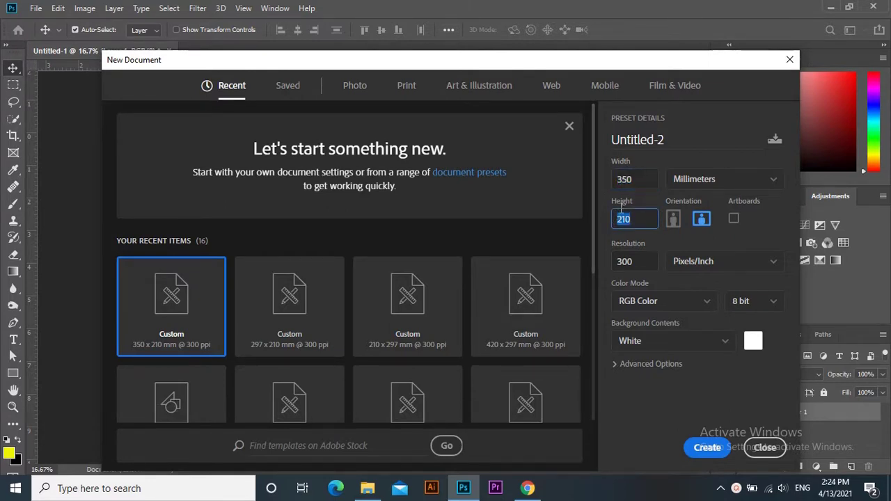
left_click(640, 262)
left_click(708, 448)
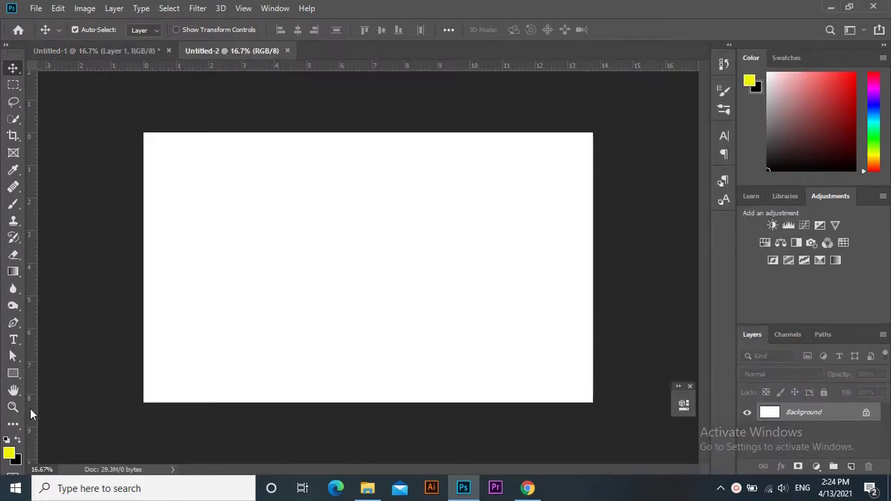
Draw a tall yellow rectangle about 624 x 2320 px near the middle of the canvas with the Rectangle tool.
left_click(12, 375)
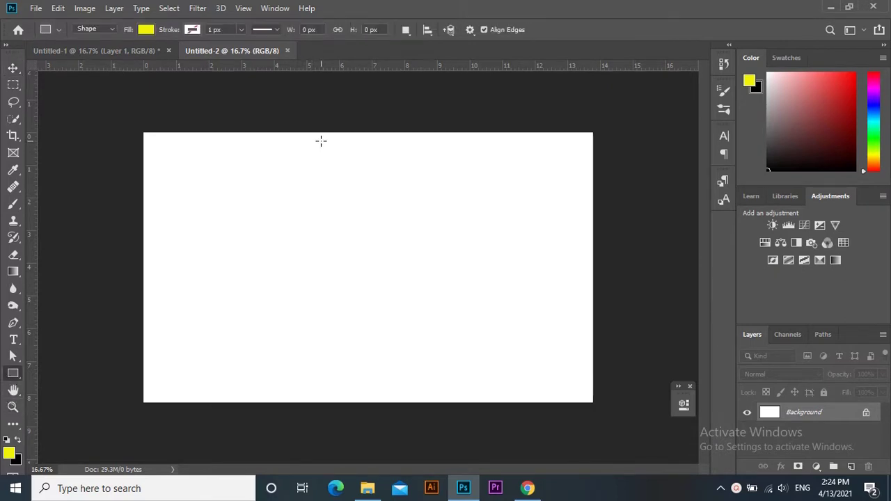
left_click_drag(321, 141, 389, 393)
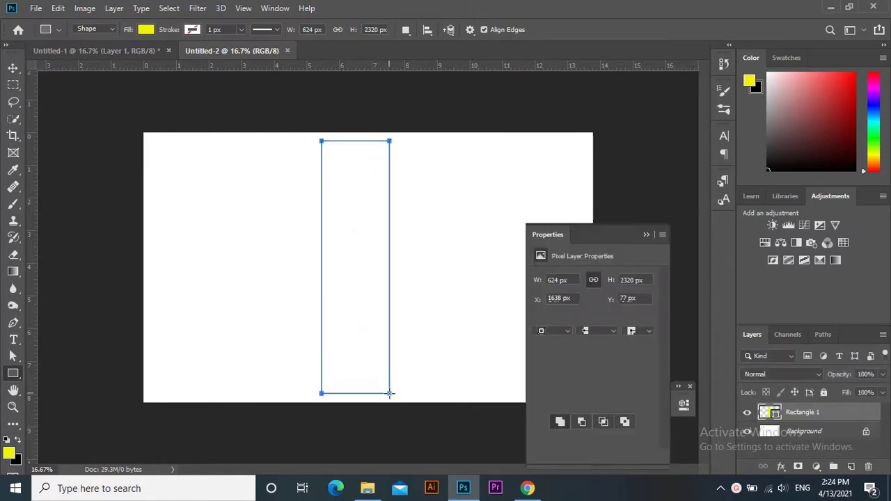
left_click(643, 236)
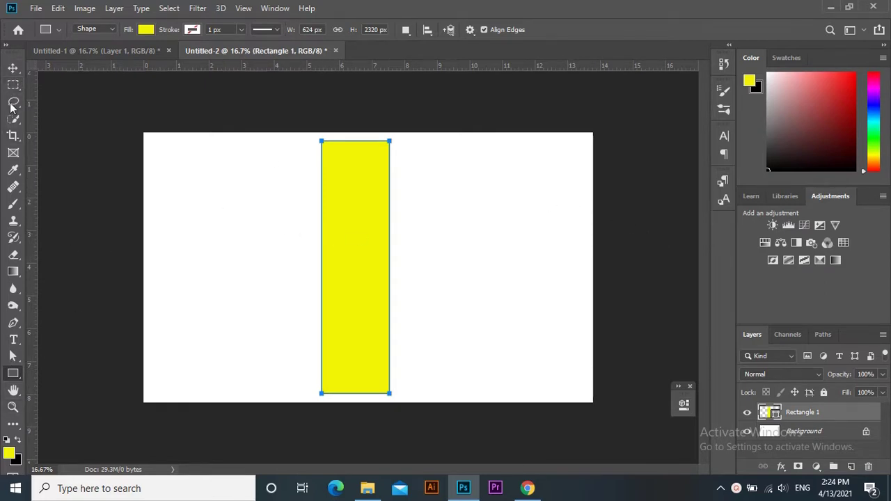
Duplicate the yellow rectangle just to its right and scale the copy's height to about 85% around its center.
left_click(13, 68)
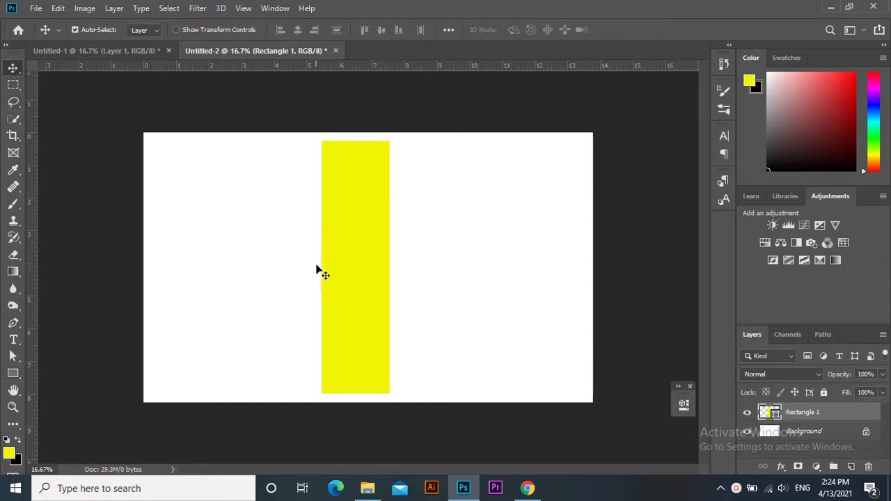
left_click_drag(374, 255, 440, 259)
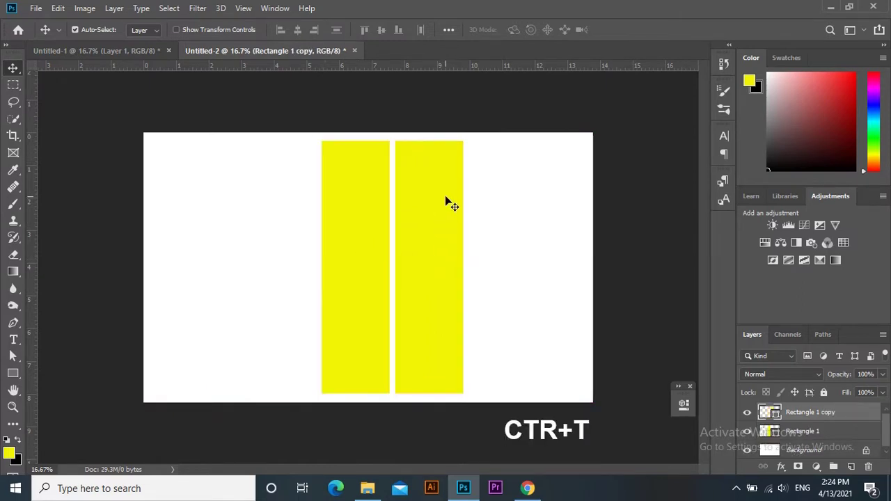
key("ctrl+t")
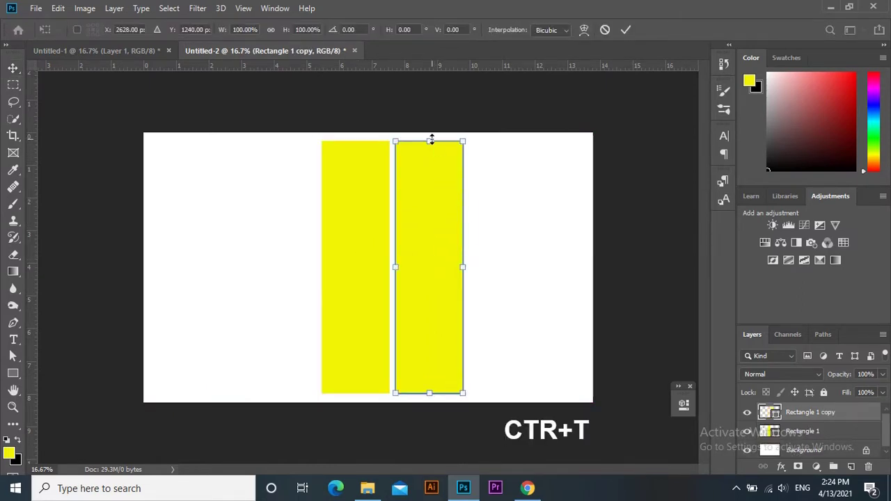
left_click_drag(428, 139, 428, 160)
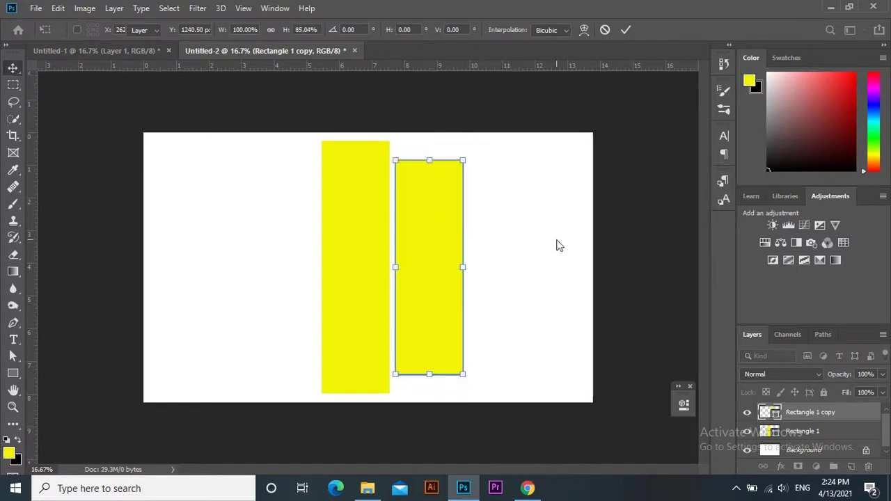
key("Return")
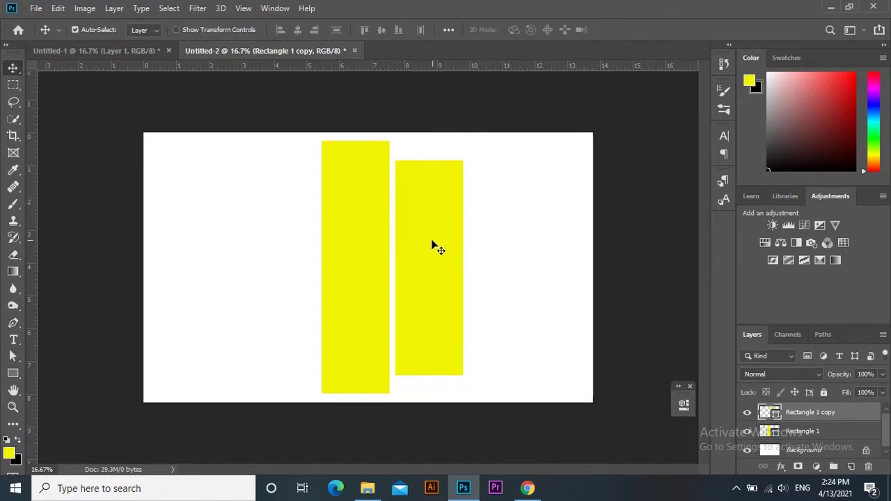
Complete a symmetric row of five strips with copies of the shorter one, reducing the two outermost strips to about 84% of its height.
left_click_drag(431, 241, 213, 267)
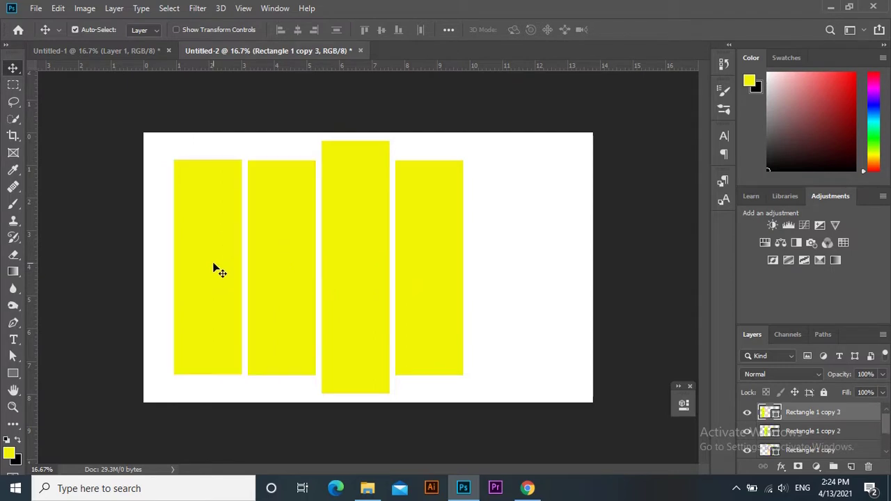
key("ctrl+t")
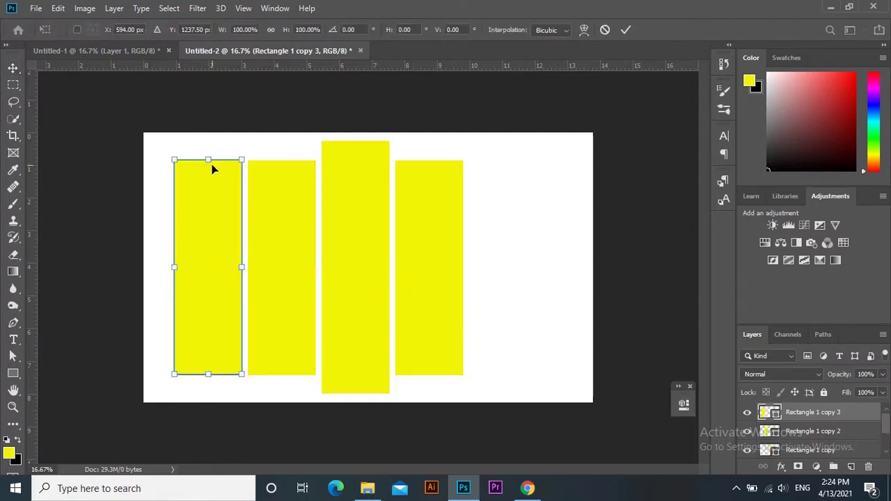
left_click_drag(208, 159, 210, 177)
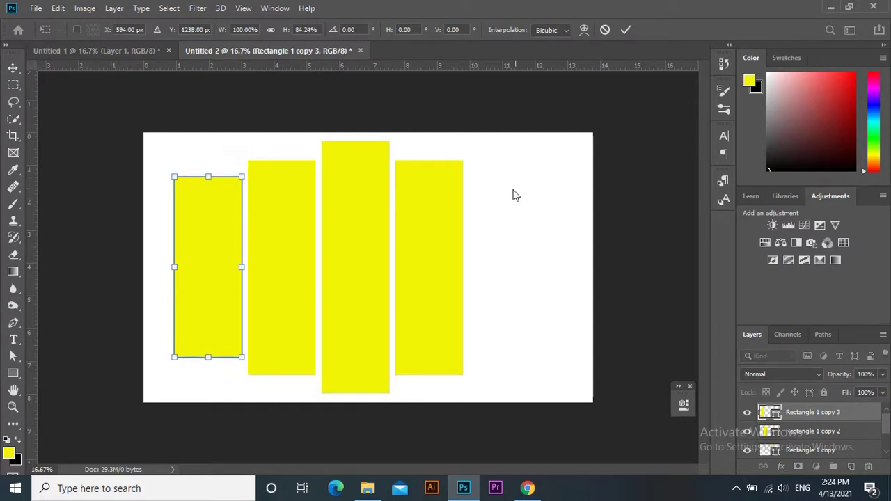
left_click(620, 32)
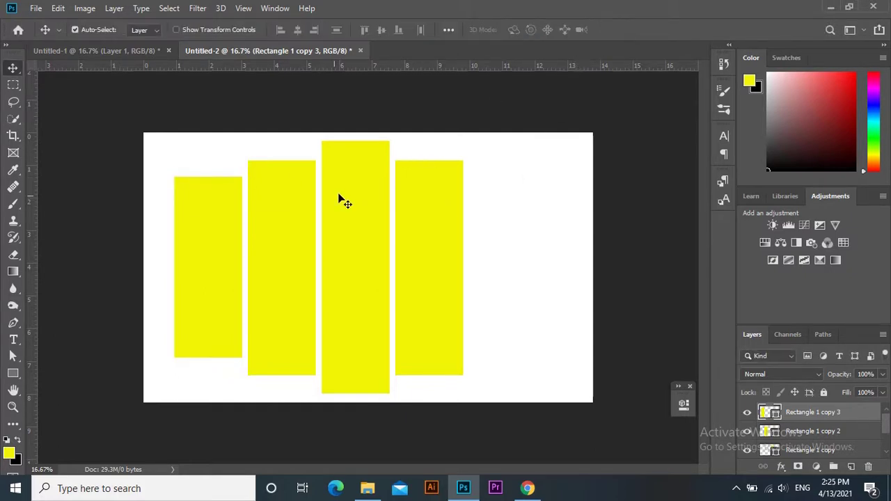
left_click_drag(219, 253, 505, 253)
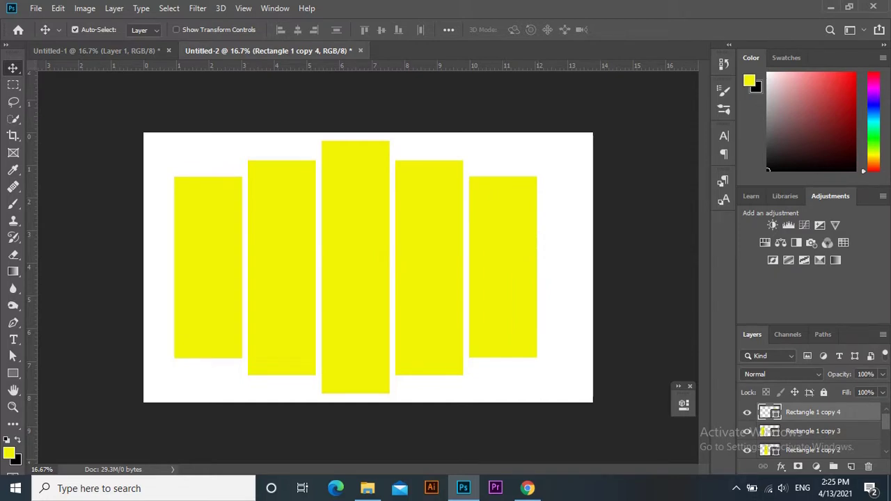
Hide the Background layer and merge the visible rectangle layers into a single layer.
scroll(803, 437, "down", 3)
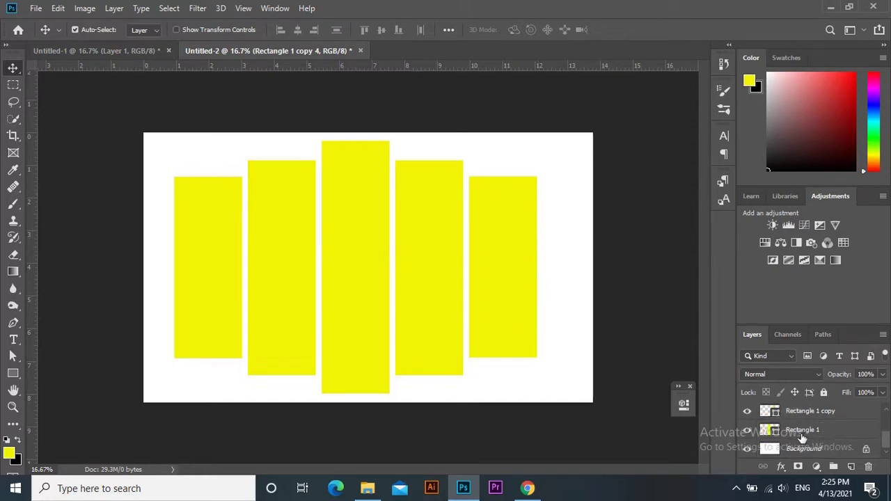
left_click(748, 449)
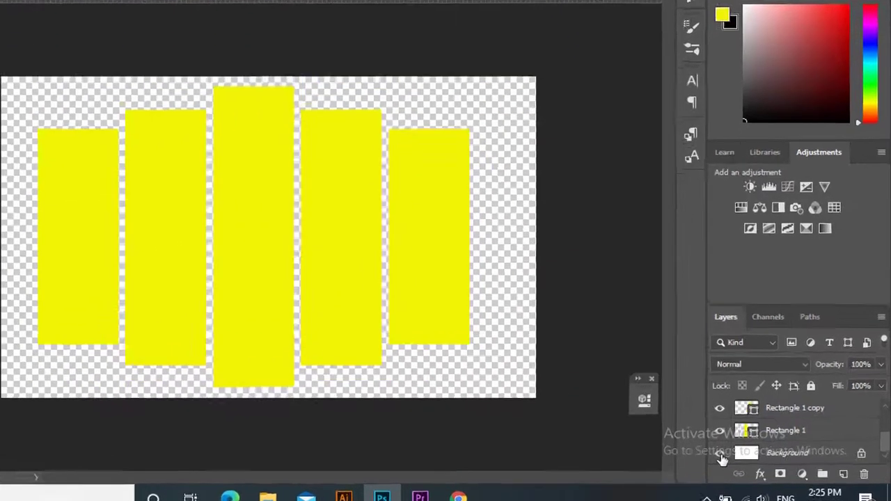
left_click(747, 450)
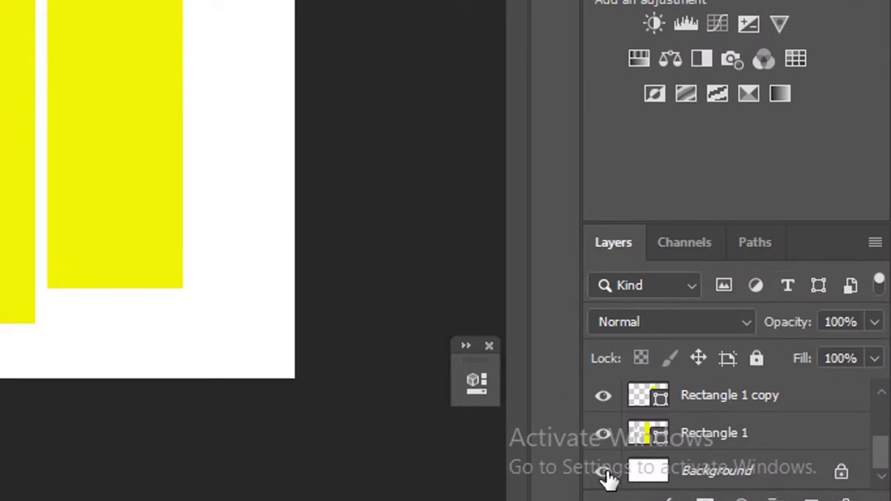
left_click_drag(702, 481, 860, 480)
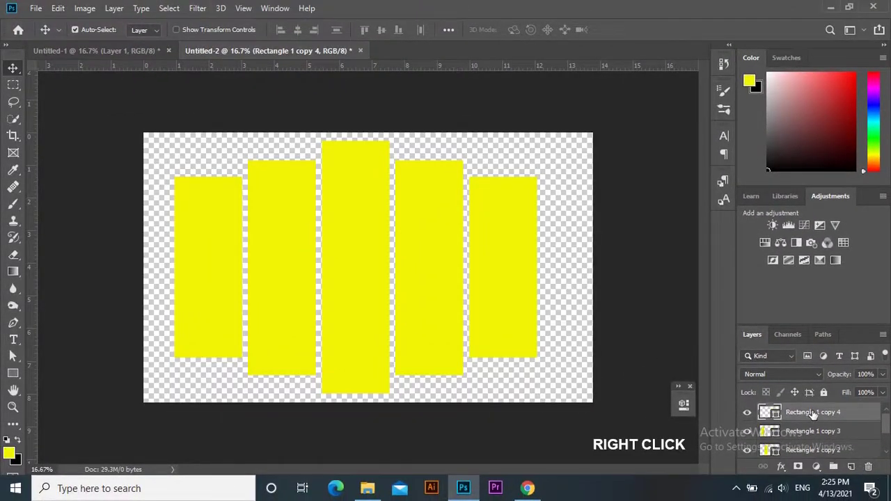
right_click(811, 412)
left_click(726, 398)
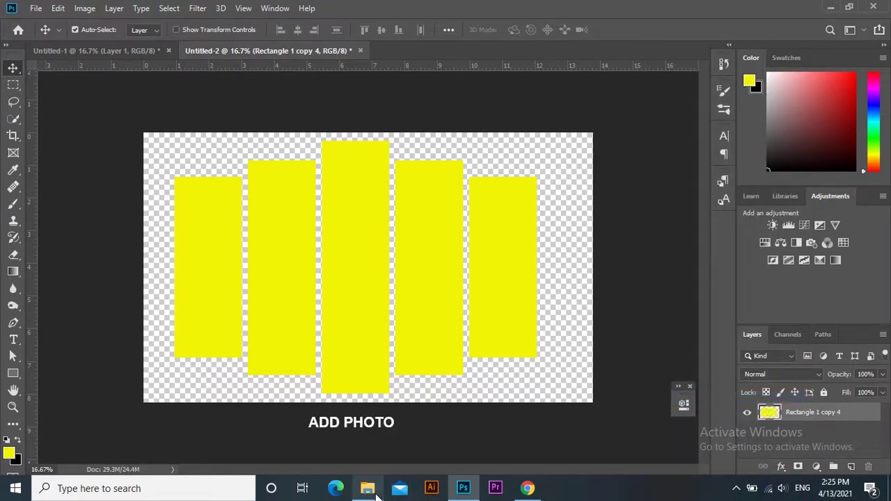
Switch to File Explorer and open the CANVAS PICTURE folder inside the PHOTO folder.
mouse_move(369, 489)
left_click(380, 445)
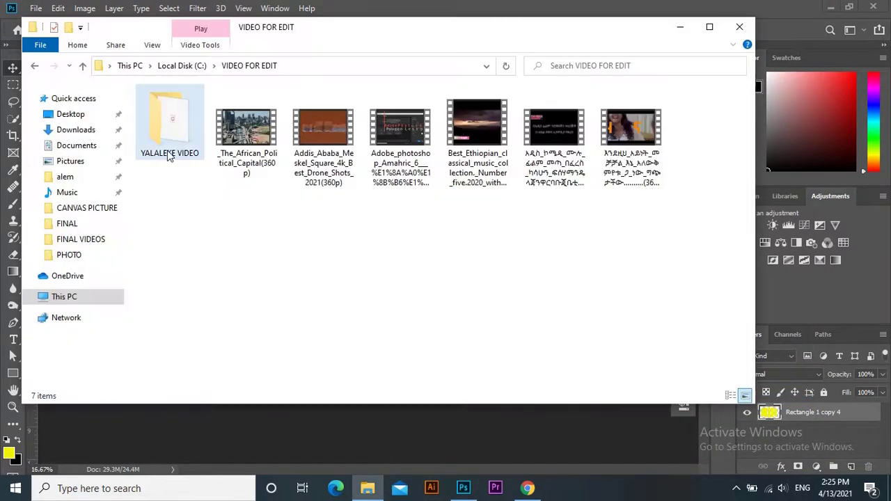
left_click(69, 256)
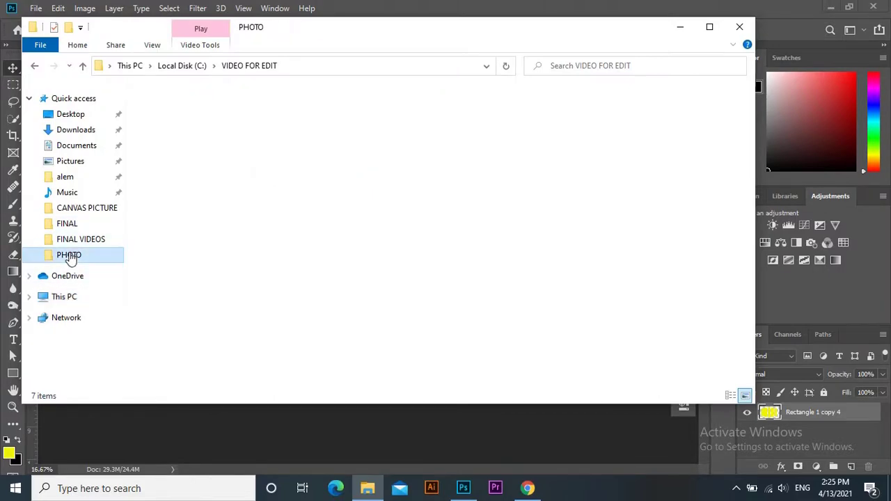
left_click(236, 141)
double_click(237, 142)
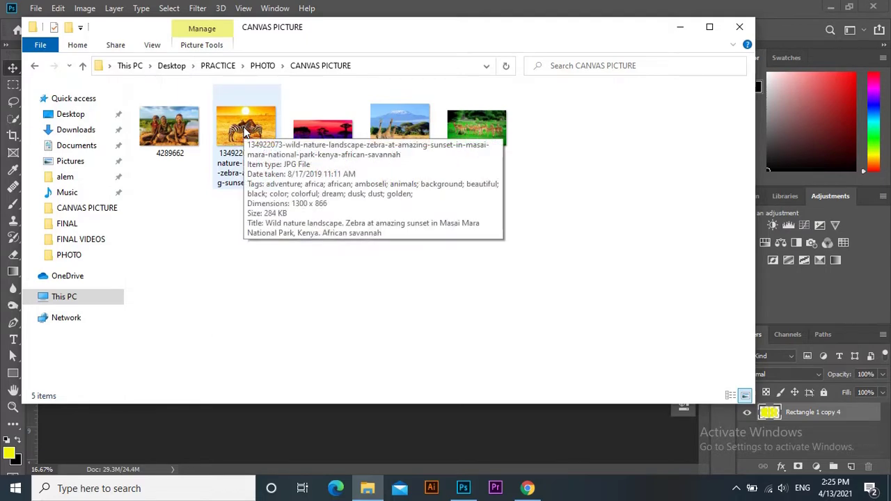
Place the zebra sunset photo into the Photoshop document and scale it to about 317% so it spans the canvas width.
left_click(244, 130)
left_click_drag(243, 130, 365, 276)
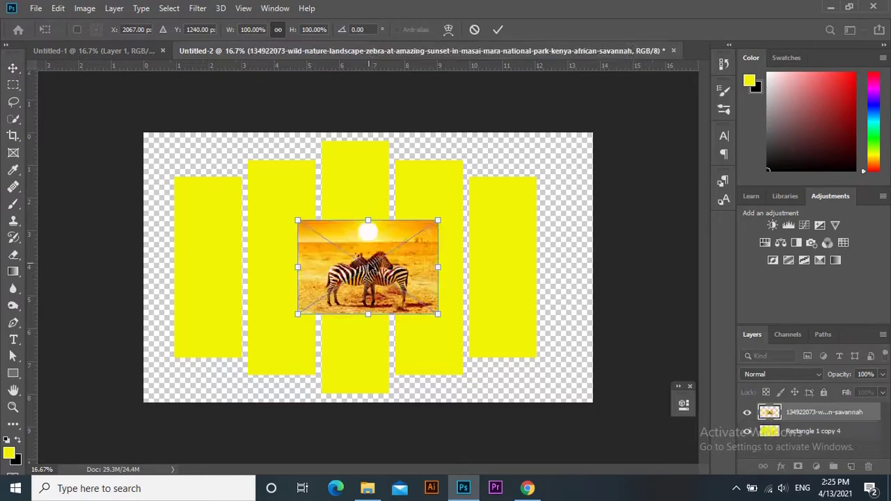
left_click_drag(437, 221, 608, 142)
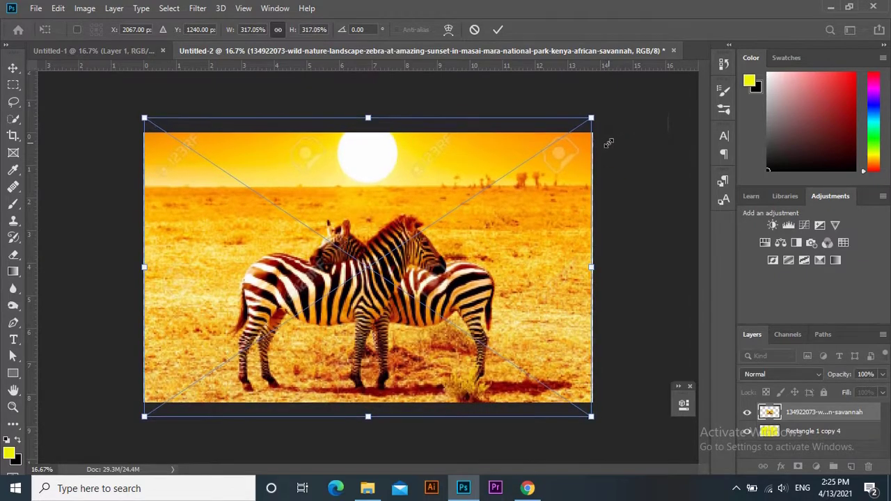
left_click(497, 29)
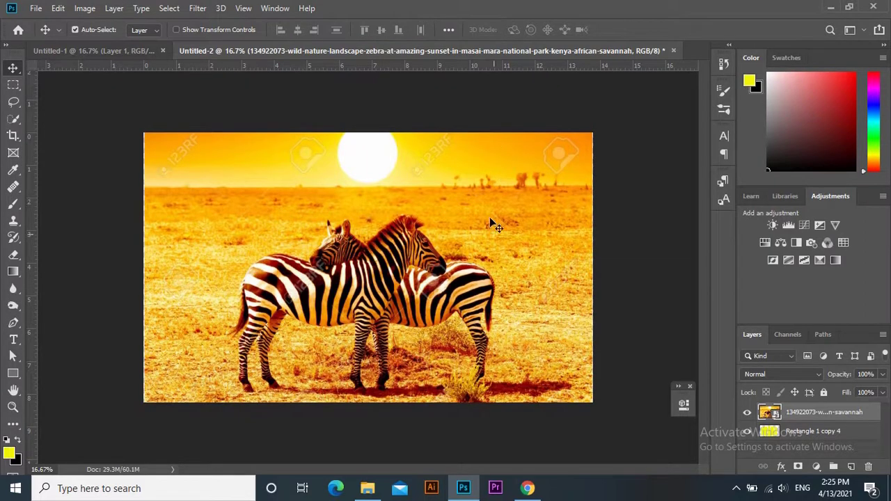
Lower the zebra photo's opacity to preview the strips beneath it, and restore it to 100%.
left_click(882, 374)
left_click_drag(881, 388, 874, 393)
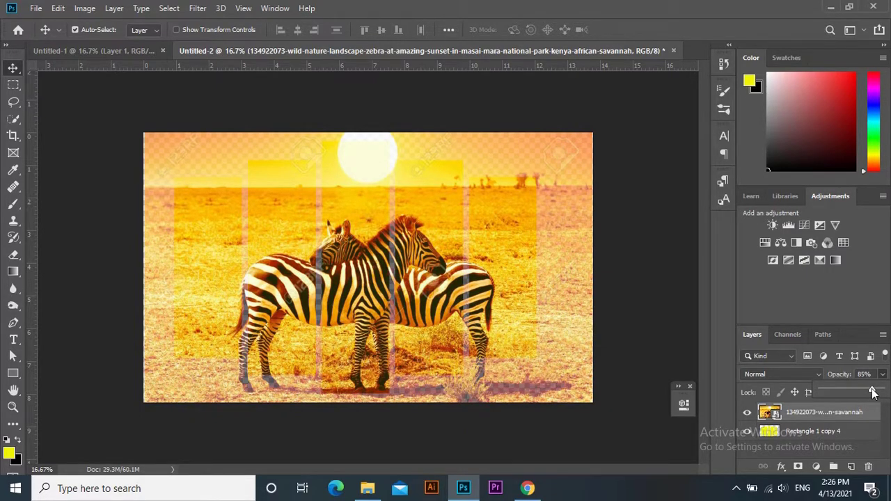
left_click_drag(873, 393, 890, 391)
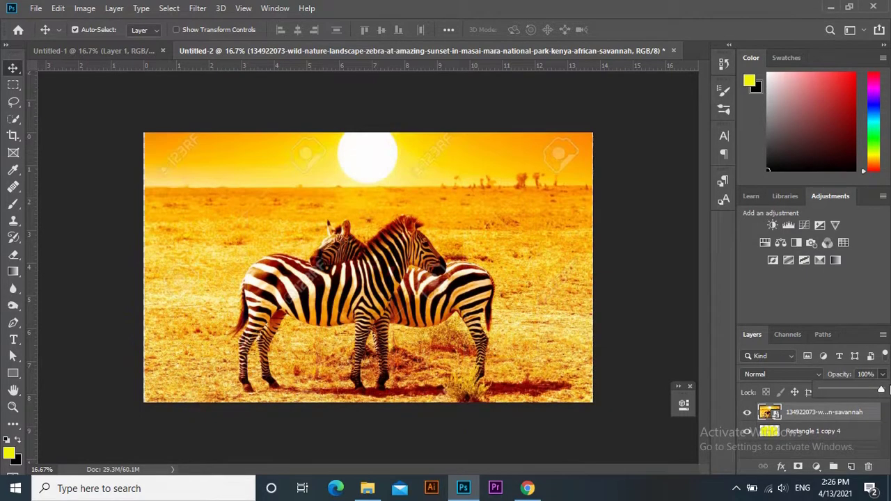
Clip the zebra photo to the merged strips with a clipping mask and reposition it slightly within them.
right_click(823, 412)
left_click(723, 287)
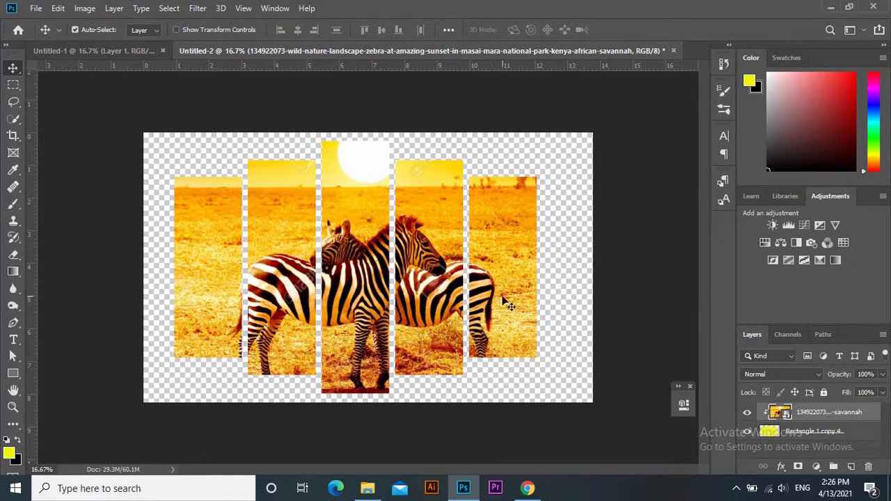
left_click_drag(508, 304, 479, 298)
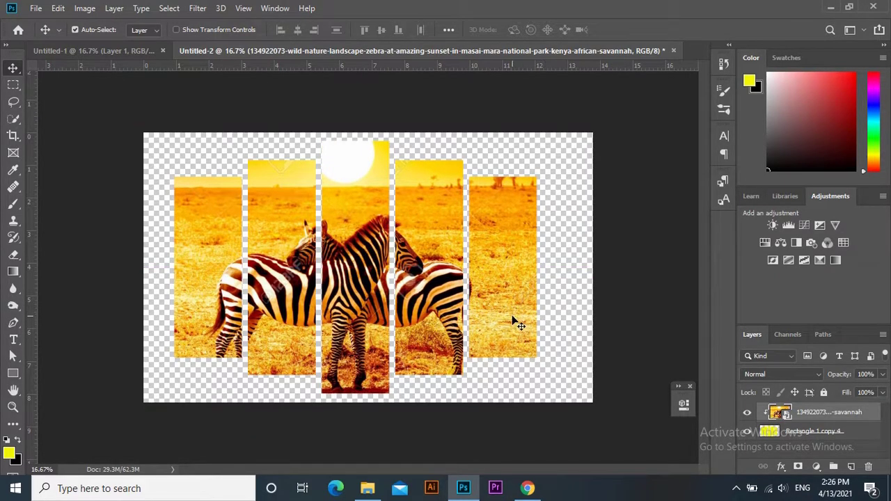
mouse_move(512, 319)
left_mouse_down()
mouse_move(529, 319)
mouse_move(516, 315)
left_mouse_up()
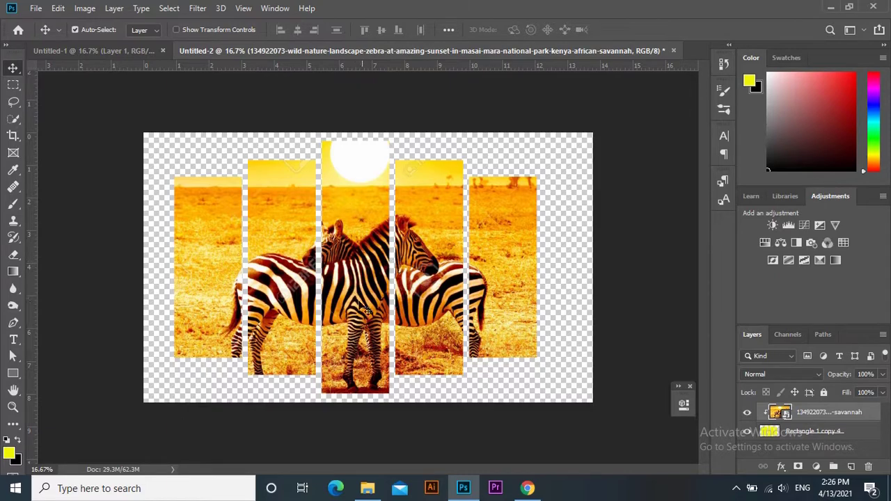
Merge the clipped photo and the strips into one layer, and add a new empty layer above it.
right_click(812, 421)
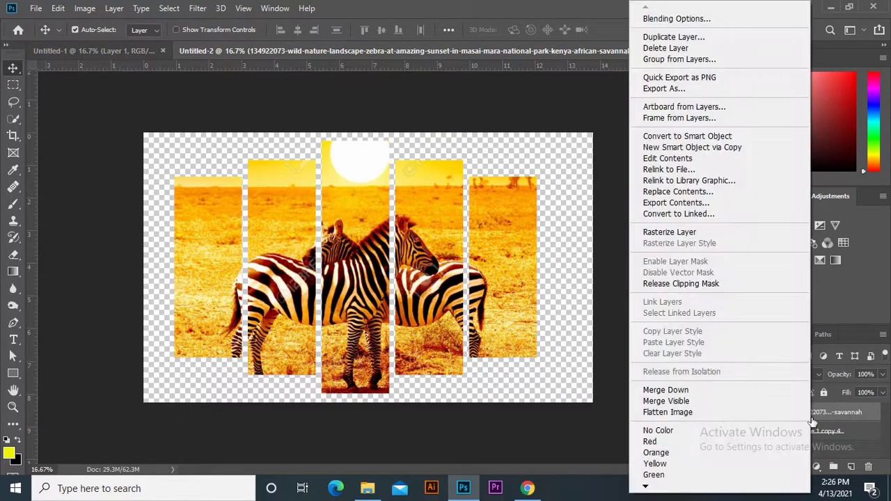
left_click(715, 401)
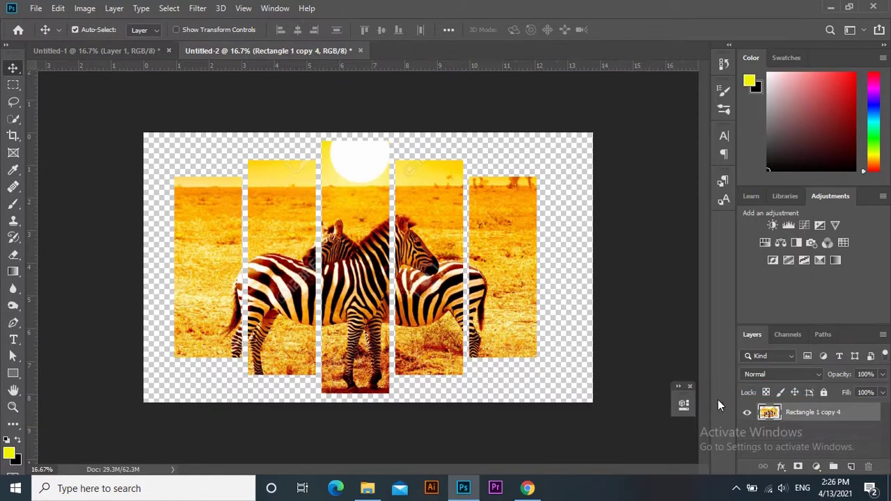
left_click(850, 467)
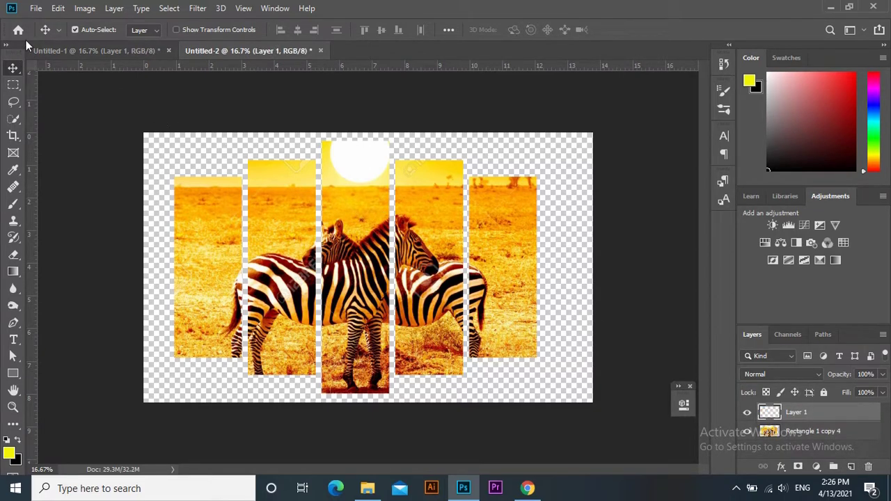
Fill the empty layer with bright green (#36f403) and move it beneath the zebra strips as a background.
left_click(10, 454)
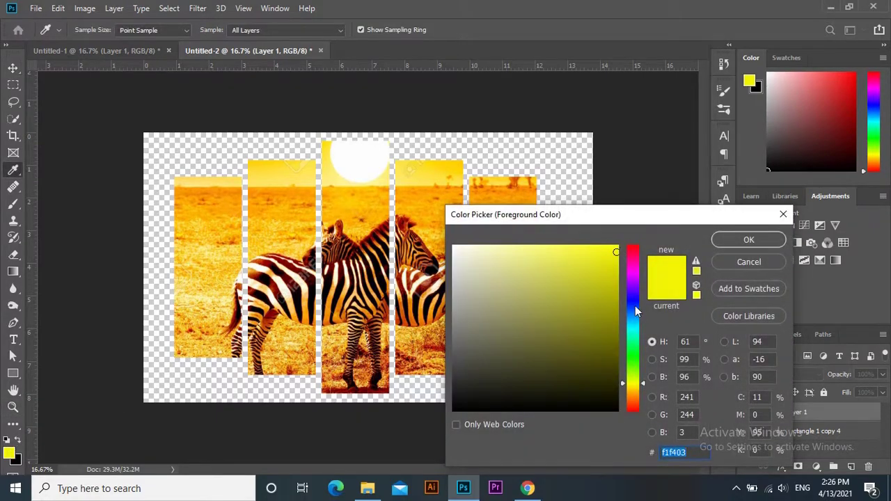
left_click(635, 361)
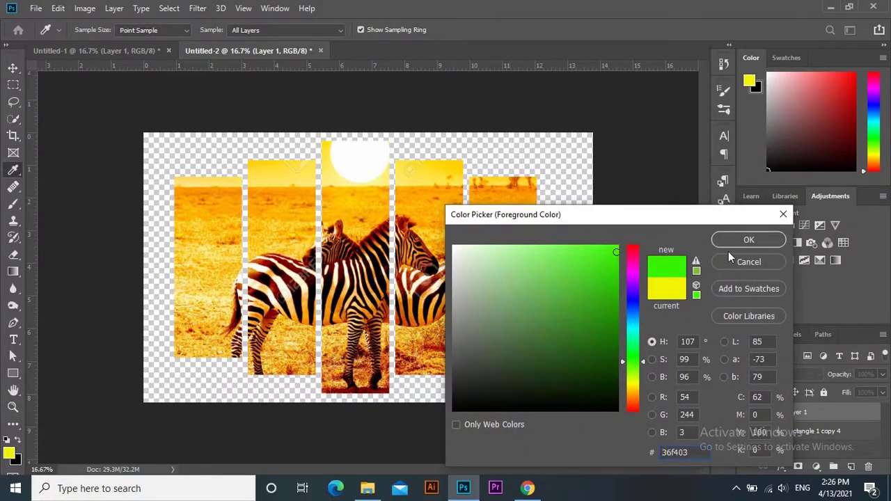
left_click(746, 240)
left_click(54, 8)
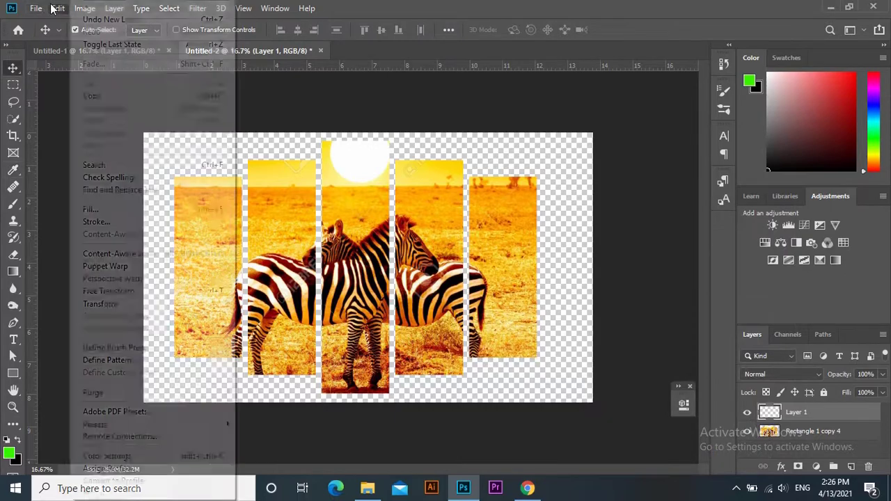
left_click(96, 209)
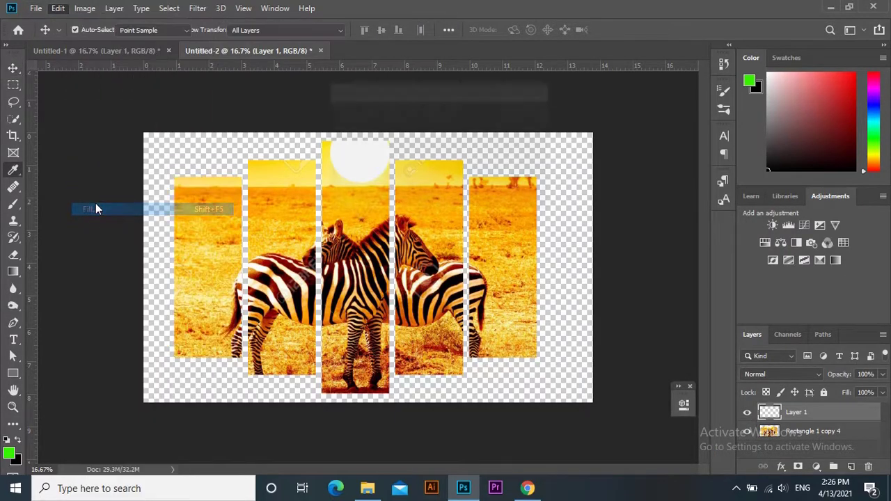
left_click(528, 117)
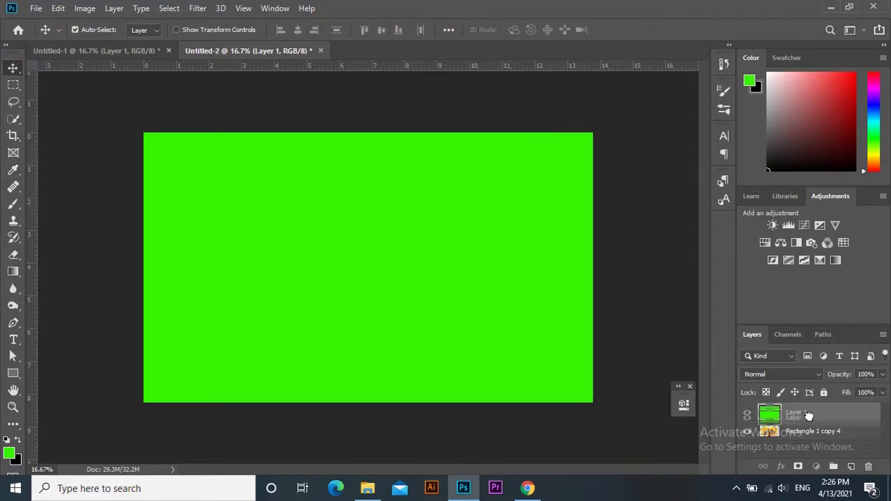
key("ctrl+bracketleft")
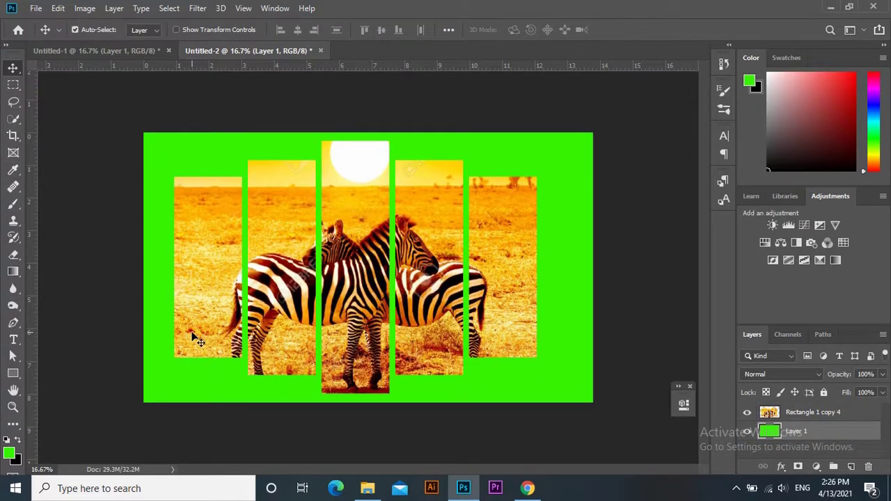
Swap the foreground and background colors and fill the background layer with the black foreground color at 100% opacity.
left_click(20, 443)
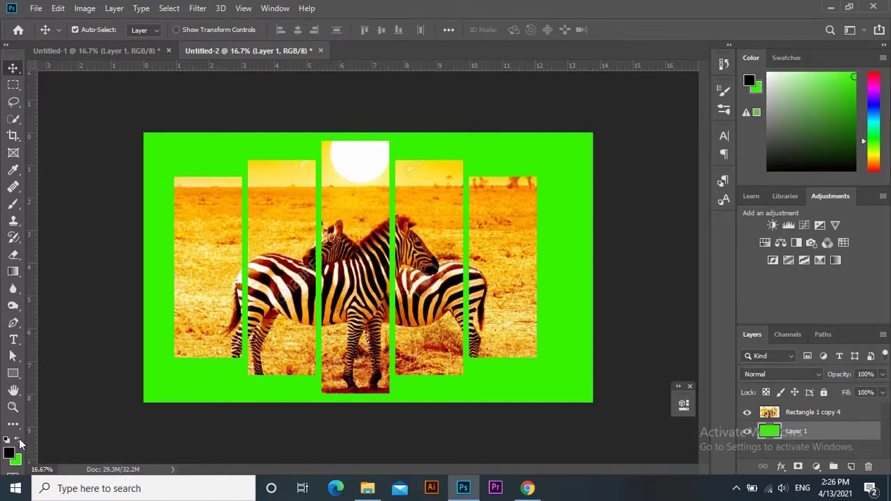
left_click(57, 8)
left_click(100, 204)
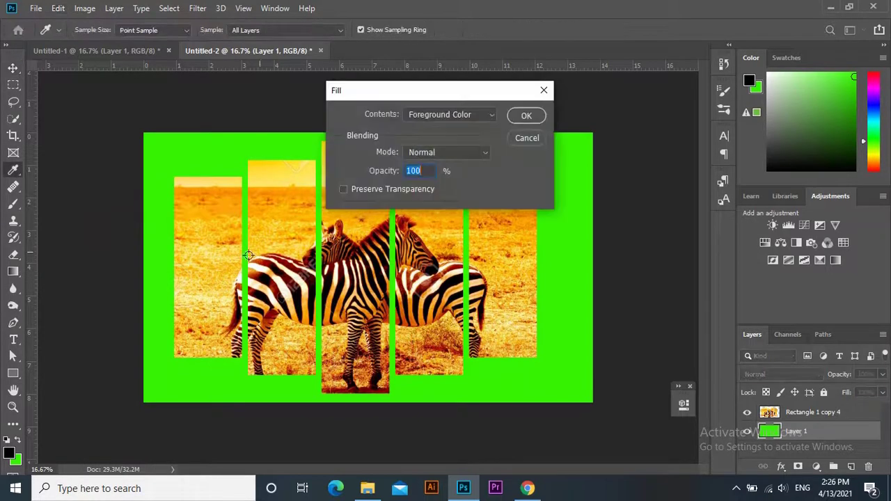
left_click(522, 118)
key("v")
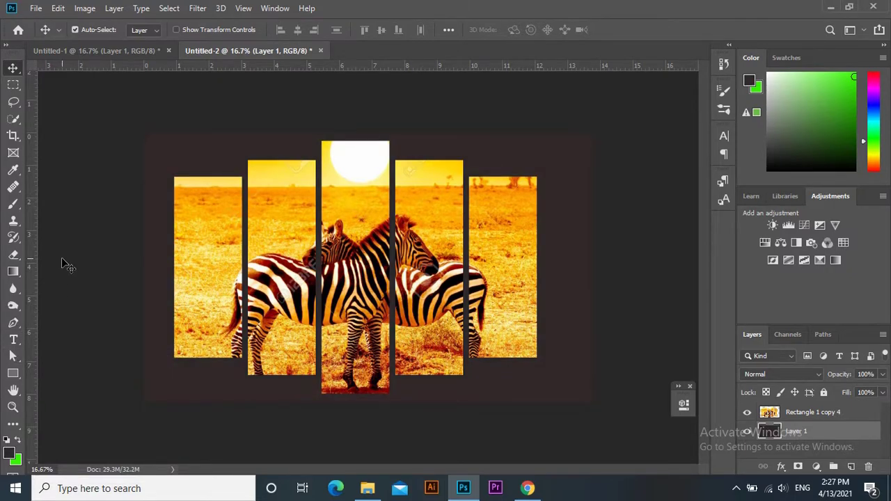
Examine the split canvas in Untitled-1 up close, and return to Untitled-2 to inspect the zebra panels at higher magnification.
left_click(134, 49)
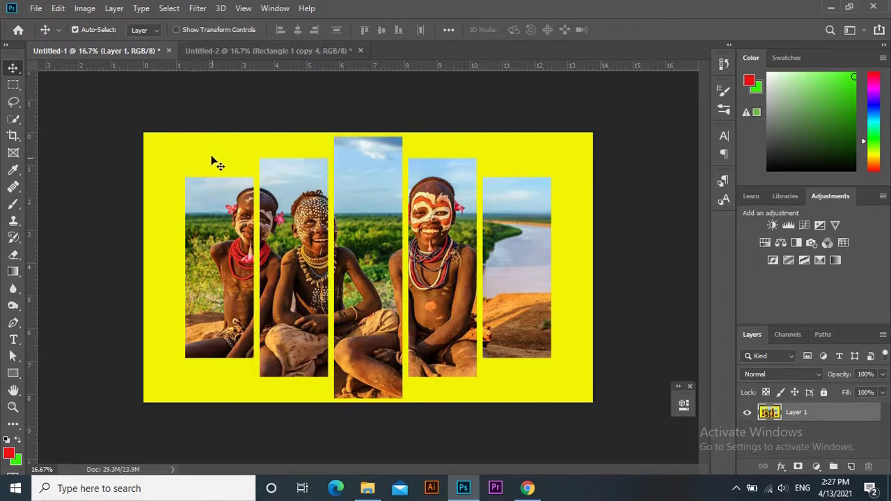
scroll(264, 226, "up", 3)
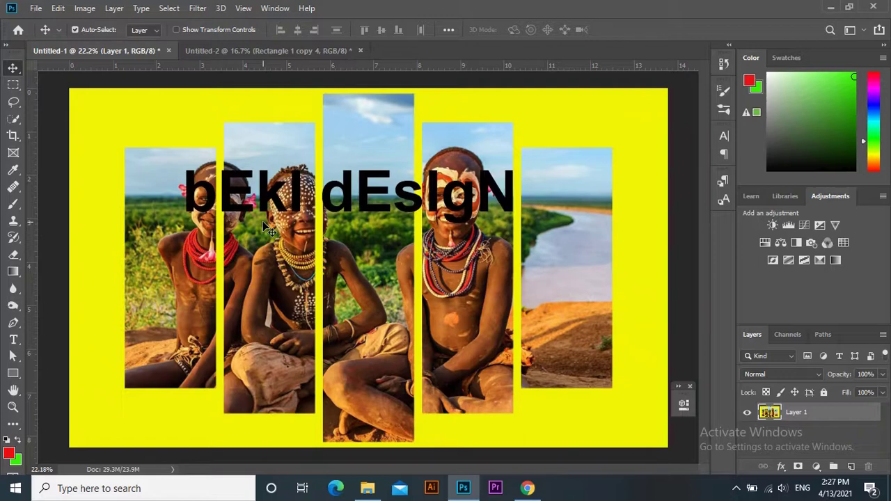
left_click(292, 50)
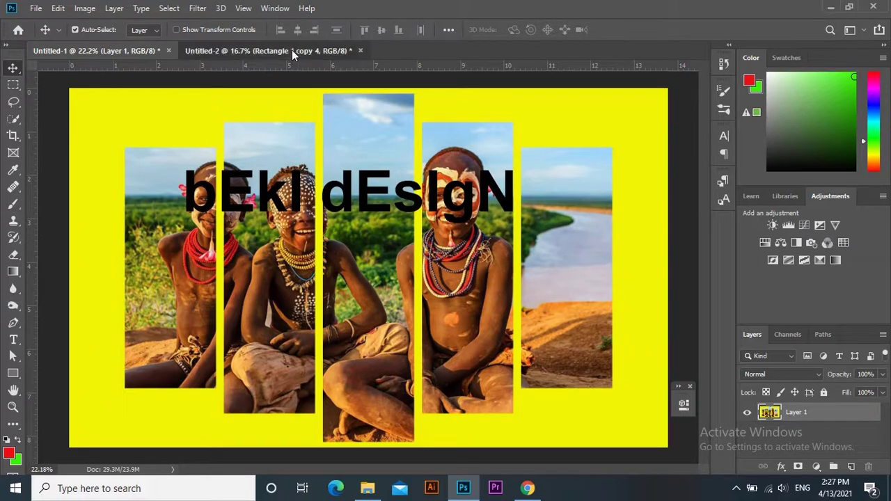
scroll(297, 216, "up", 2)
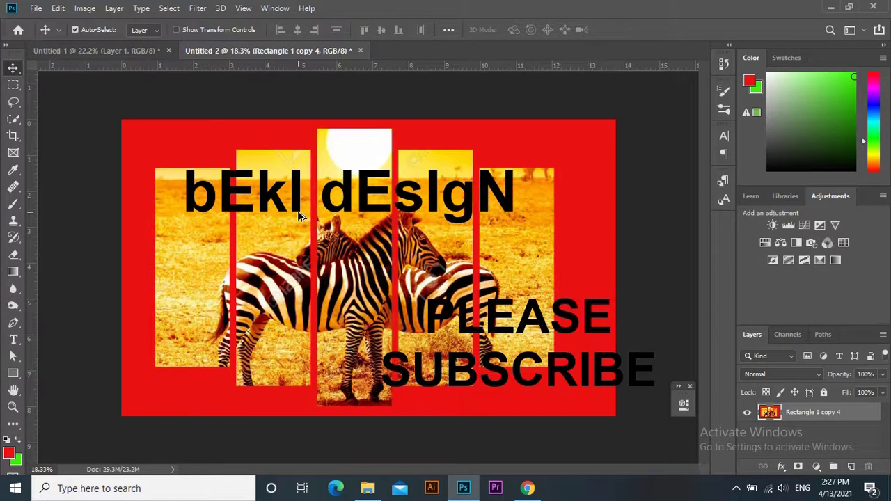
scroll(298, 215, "up", 2)
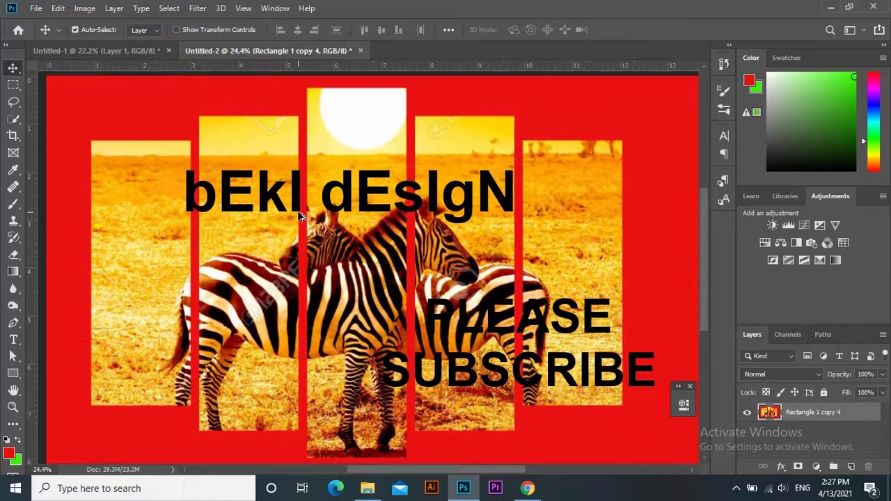